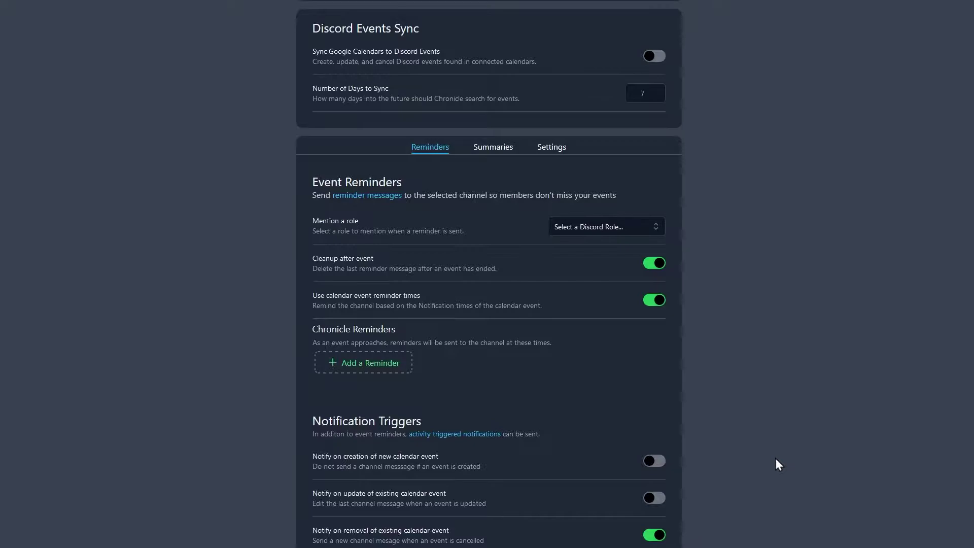
Enable 'Notify on creation', 'Notify on update' and 'Sync Google Calendars to Discord Events'
click(660, 462)
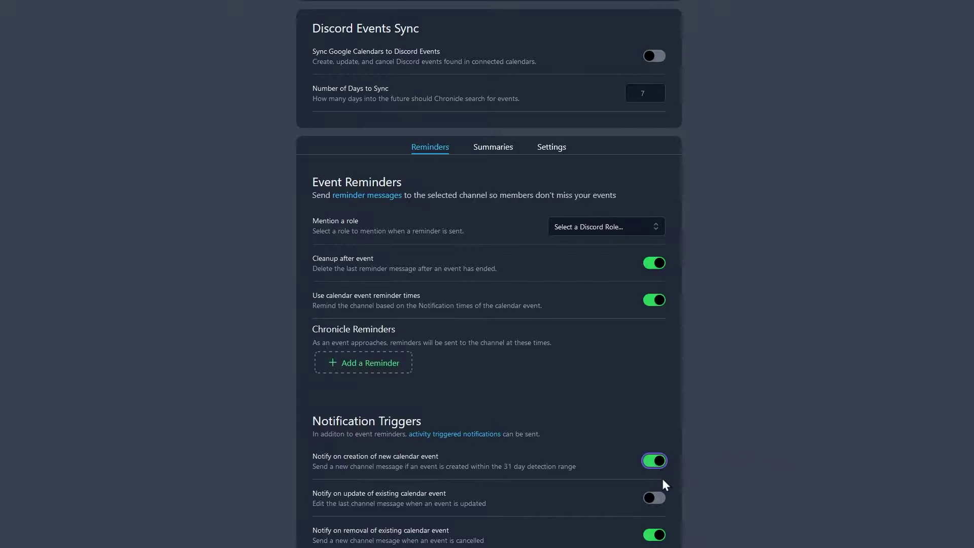
click(661, 501)
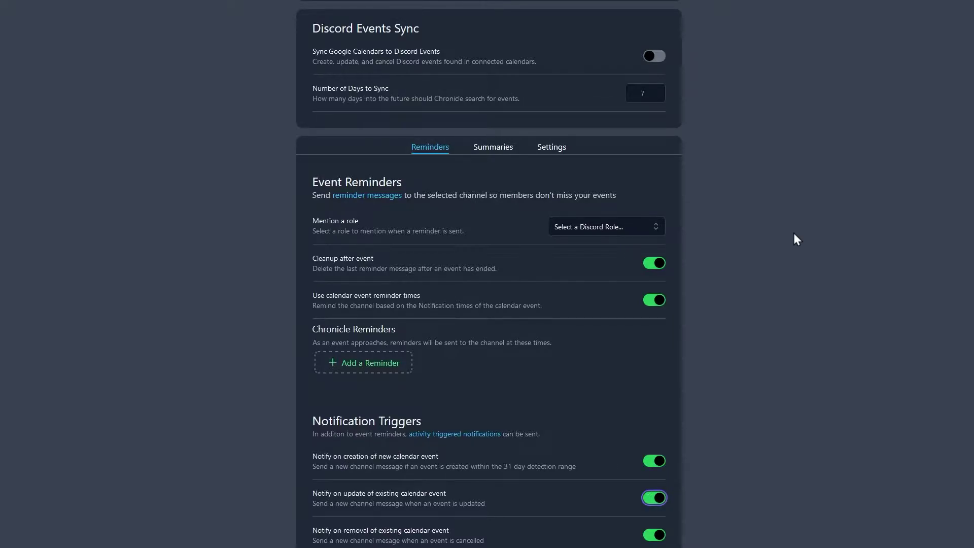
click(660, 68)
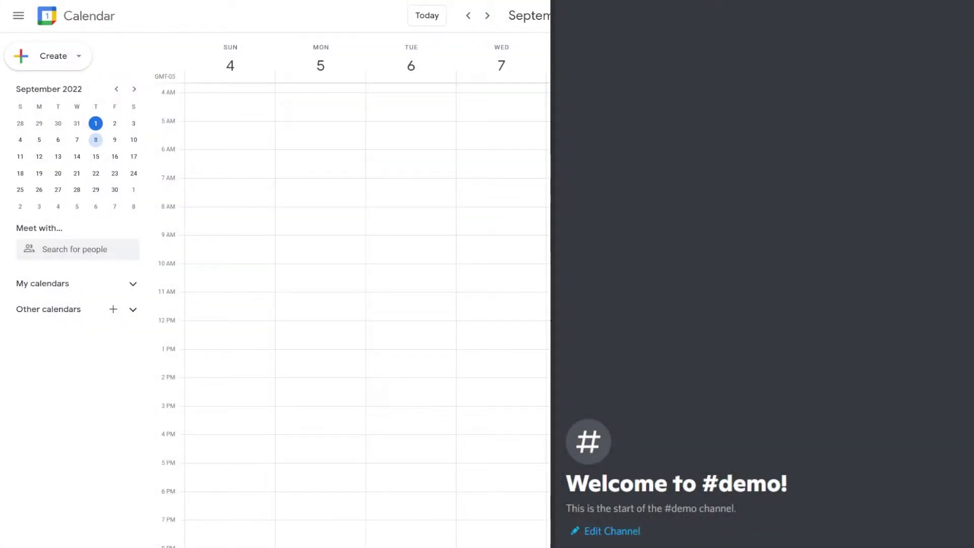
Create a 'Front Matter Test' event in the Tuesday, September 6 slot
click(416, 270)
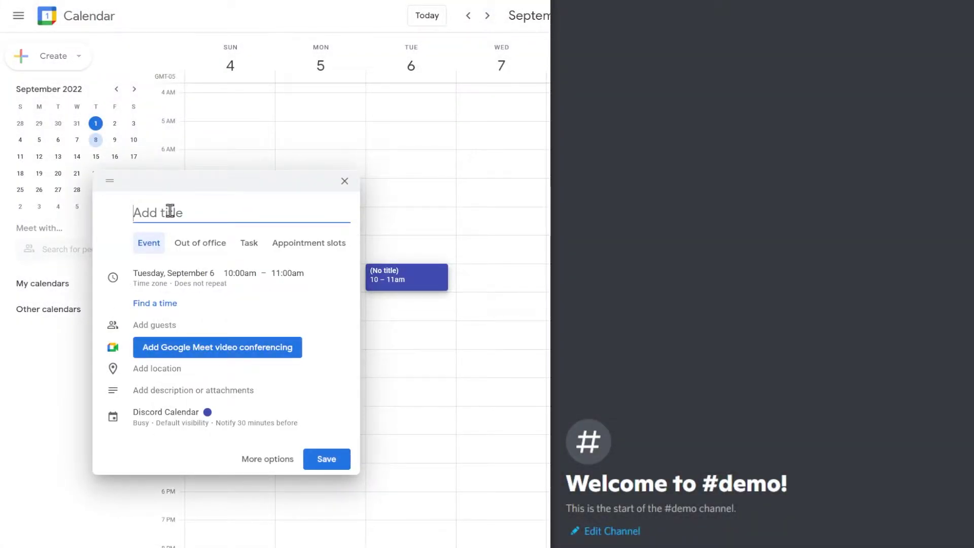
text(Front matter test)
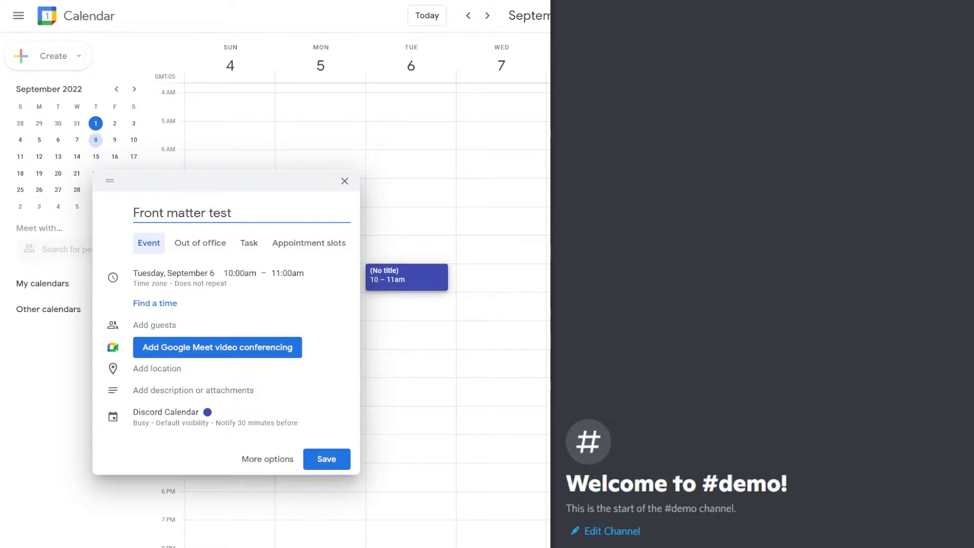
click(327, 458)
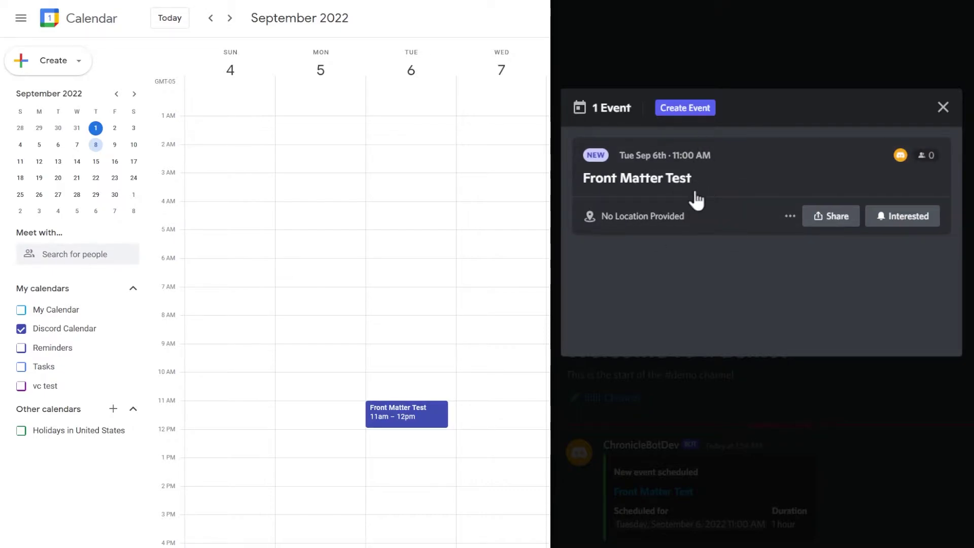
click(943, 107)
double_click(418, 412)
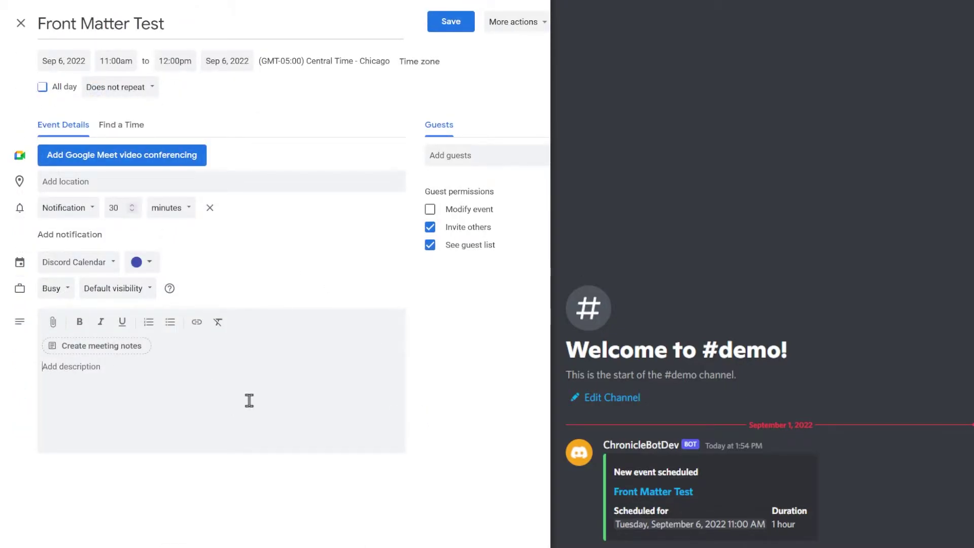
text(+++)
key(Return)
text(+++)
text(embed_image=")
key(Left)
text(https://bit.ly/3CYvLDA)
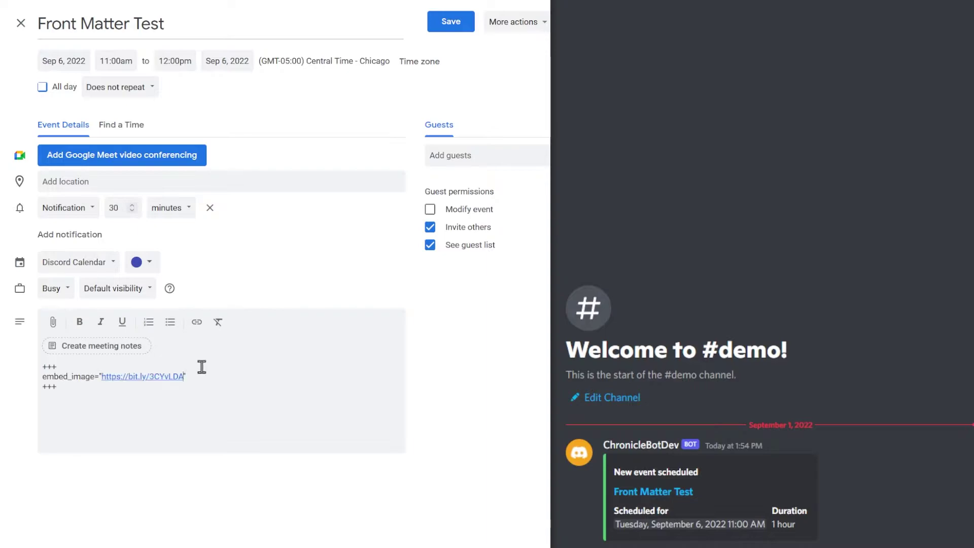
click(453, 24)
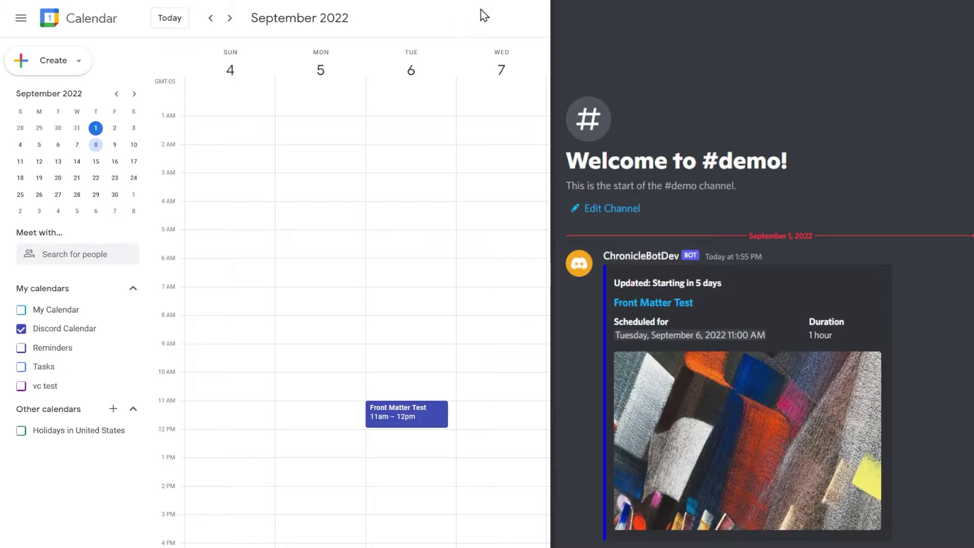
Write 'Add an event description here' on a new line after the closing +++ and save
double_click(404, 418)
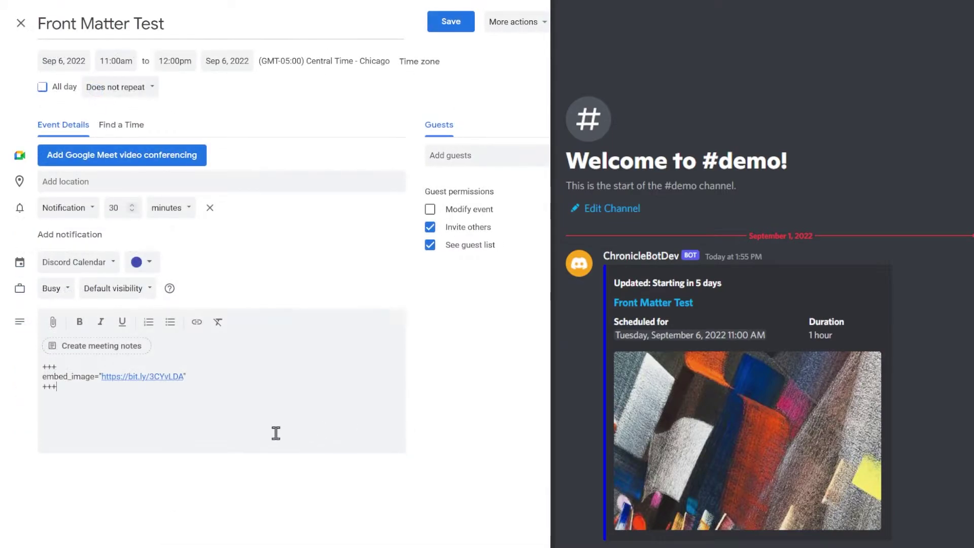
key(Return)
key(Return)
text(Add a)
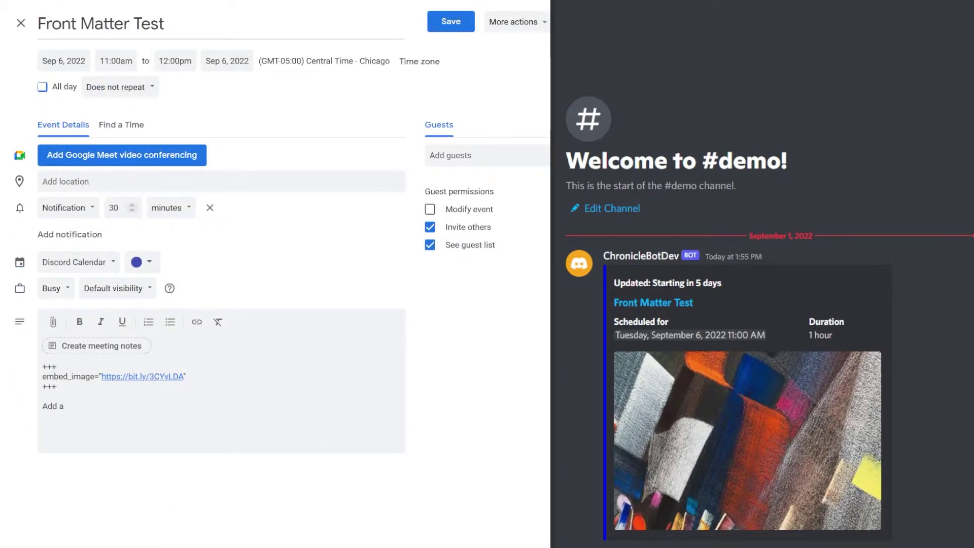
text(n event description here)
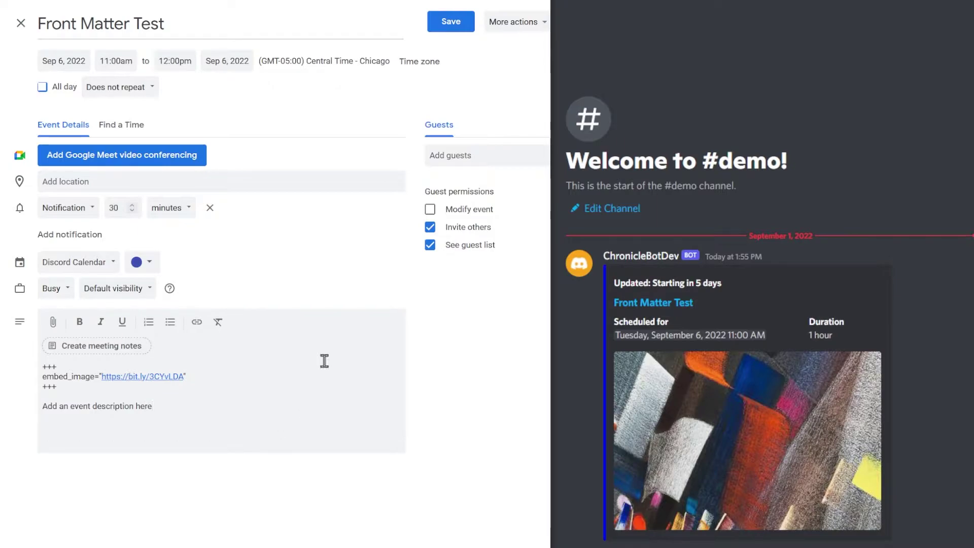
click(450, 22)
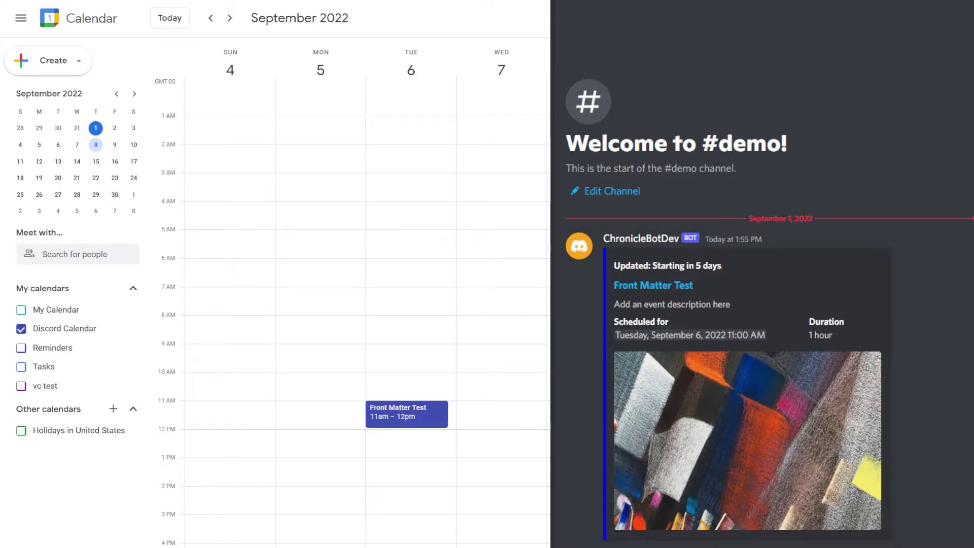
Rename the embed_image key to thumbnail and save the event
double_click(412, 420)
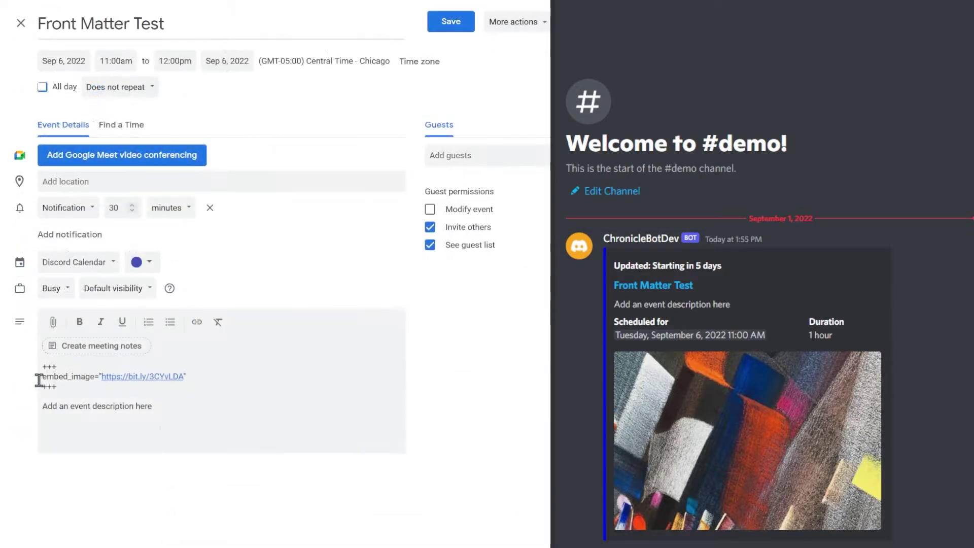
double_click(56, 377)
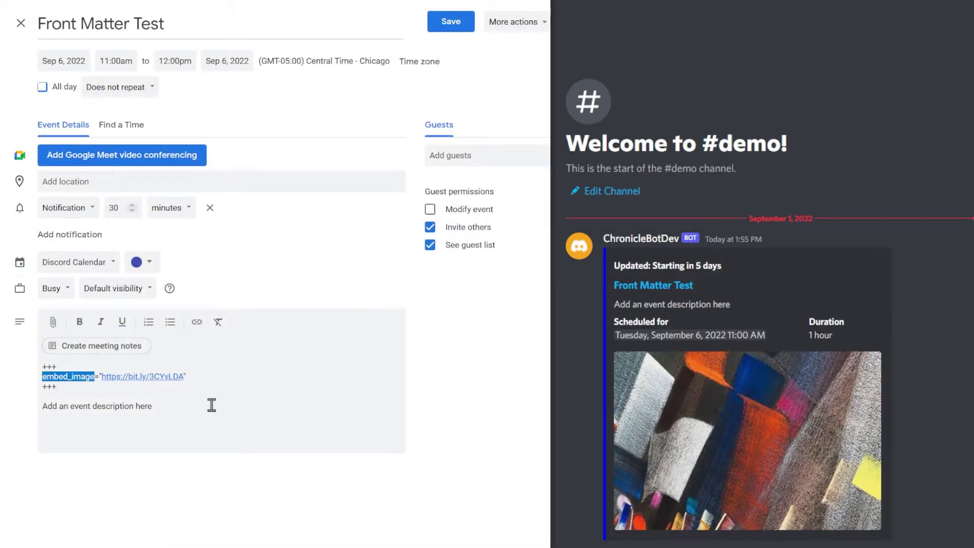
text(thumbnail)
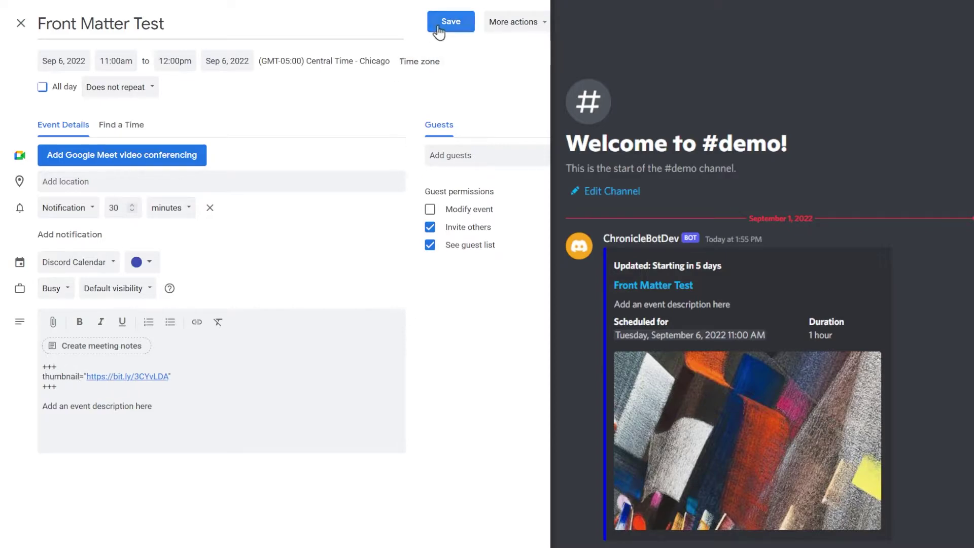
click(439, 29)
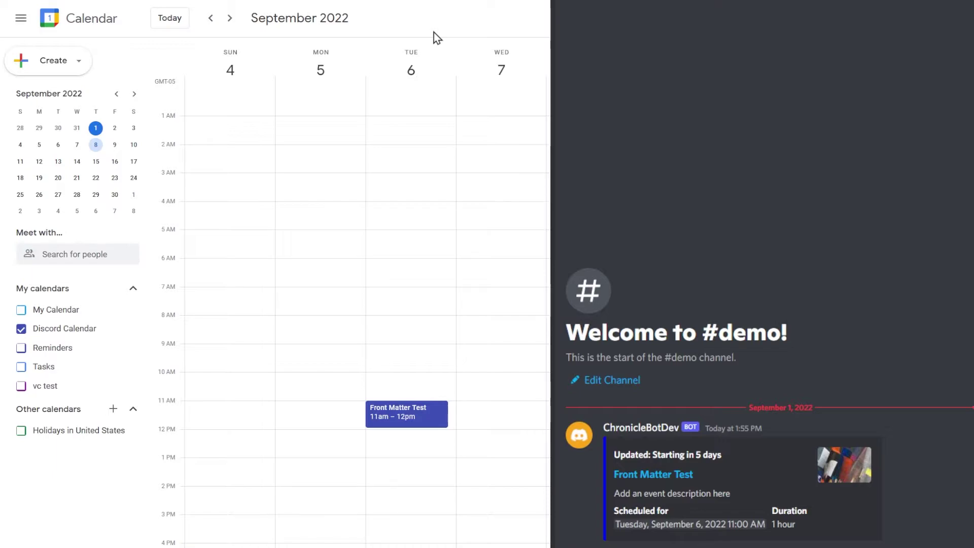
Add an embed_image line with the same bit.ly link below thumbnail and save
double_click(417, 414)
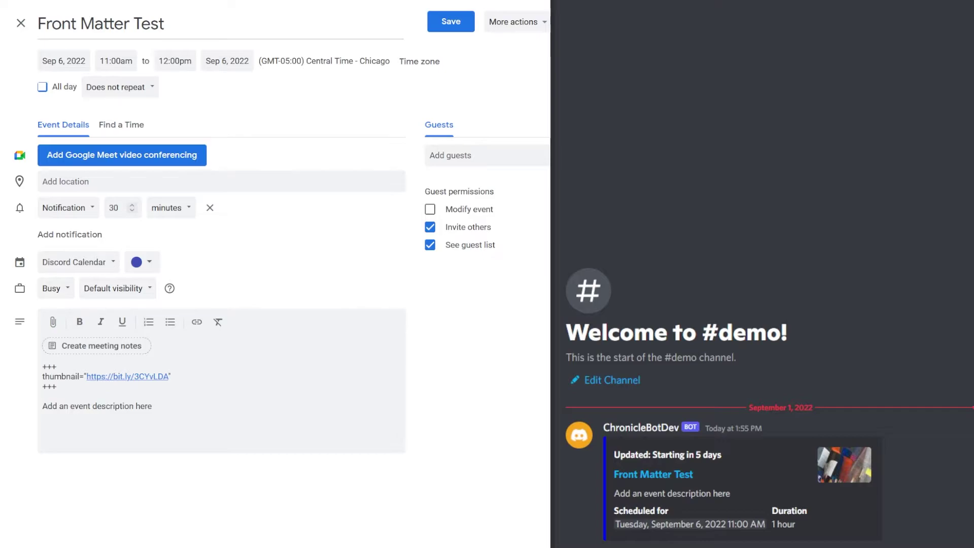
click(211, 377)
key(Return)
text(embed_image="https://bit.ly/3CYvLDA")
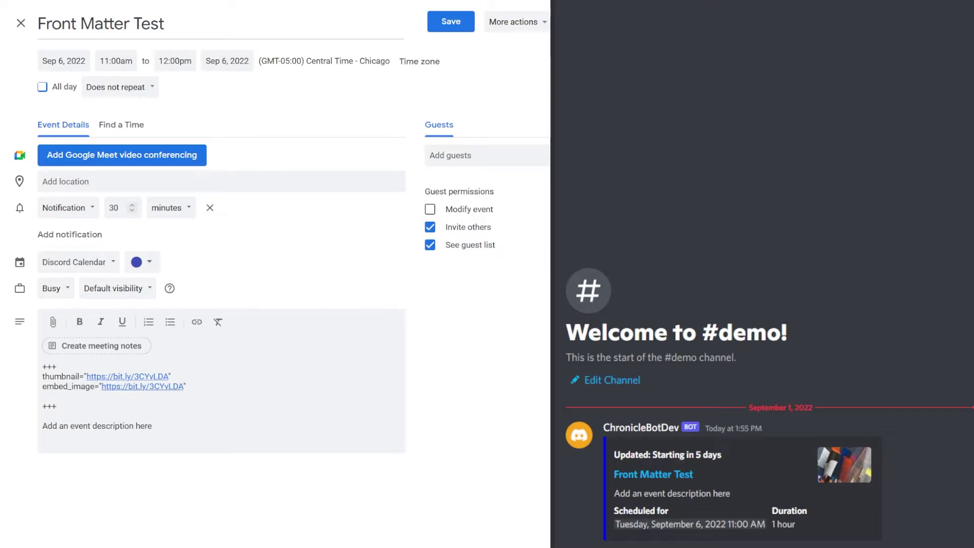
key(BackSpace)
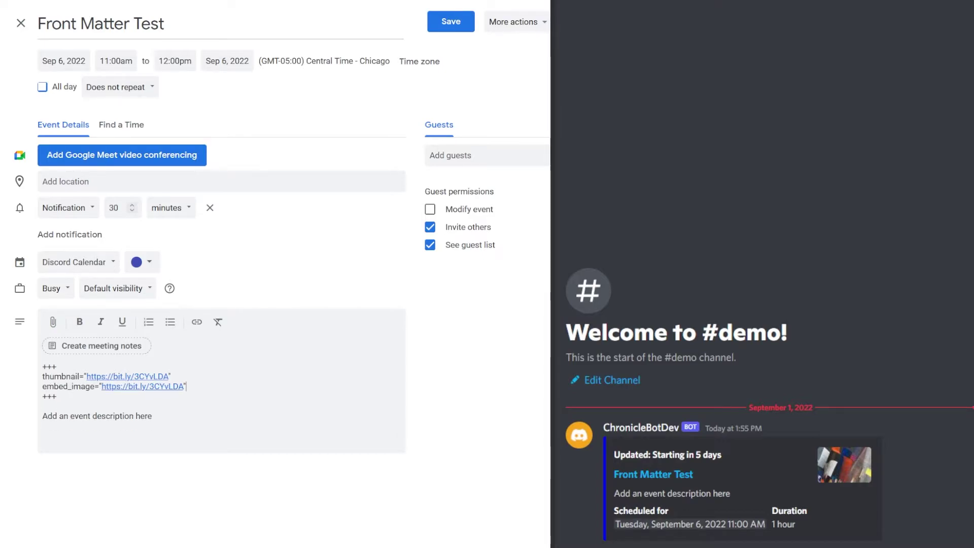
click(450, 24)
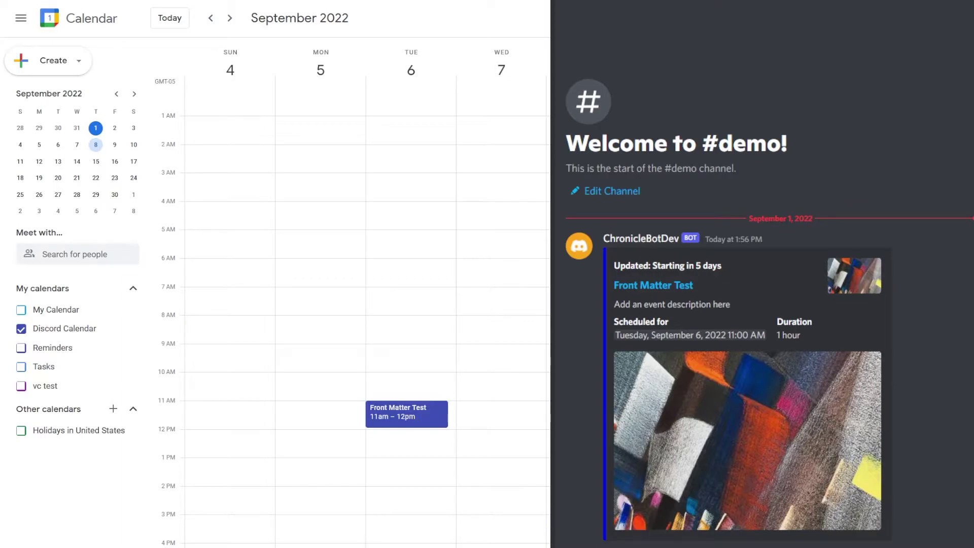
Add a cover image line to the front matter, remove the blank lines, and save
double_click(415, 411)
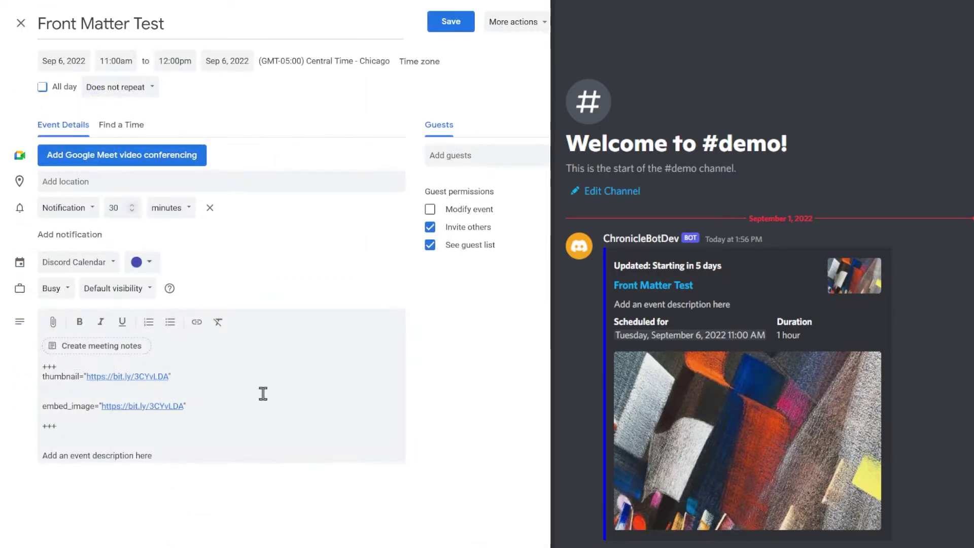
text(cover="https://bit.ly/3CYvLDA")
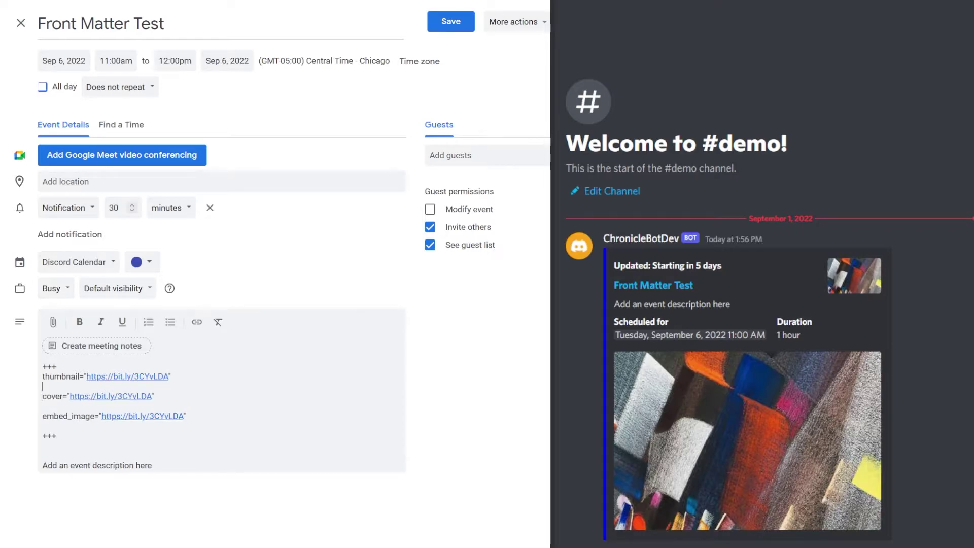
key(BackSpace)
key(BackSpace)
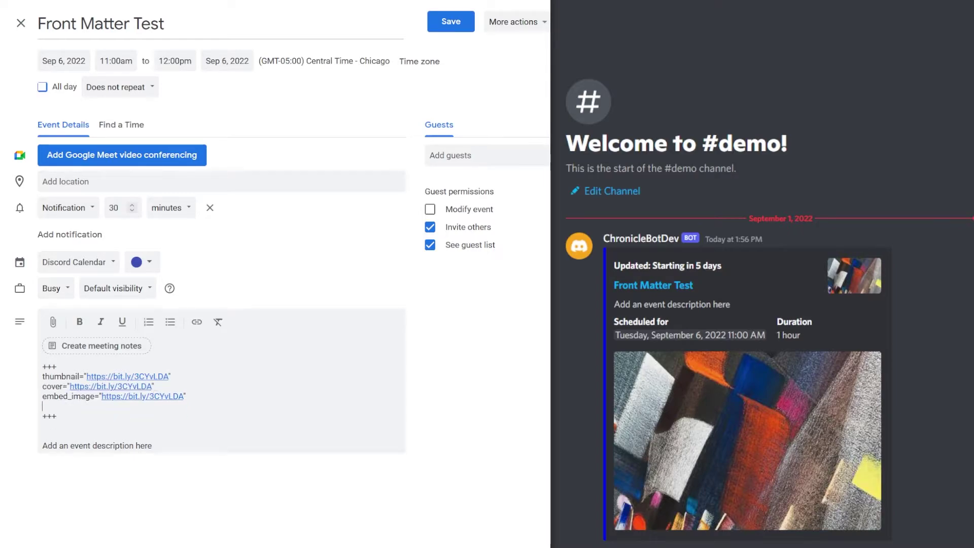
key(Down)
key(Down)
key(BackSpace)
click(463, 22)
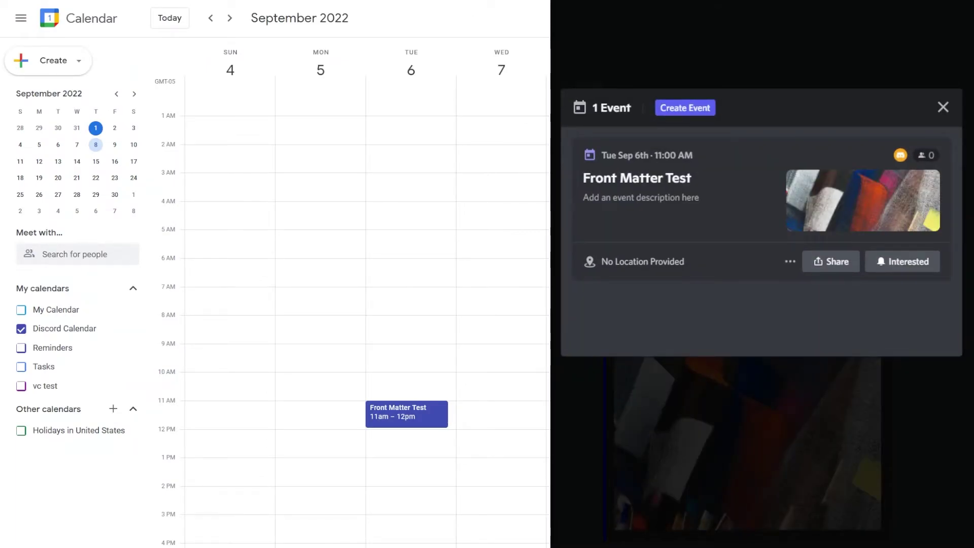
Check the event's cover image, then reopen the event in the full editor
click(865, 195)
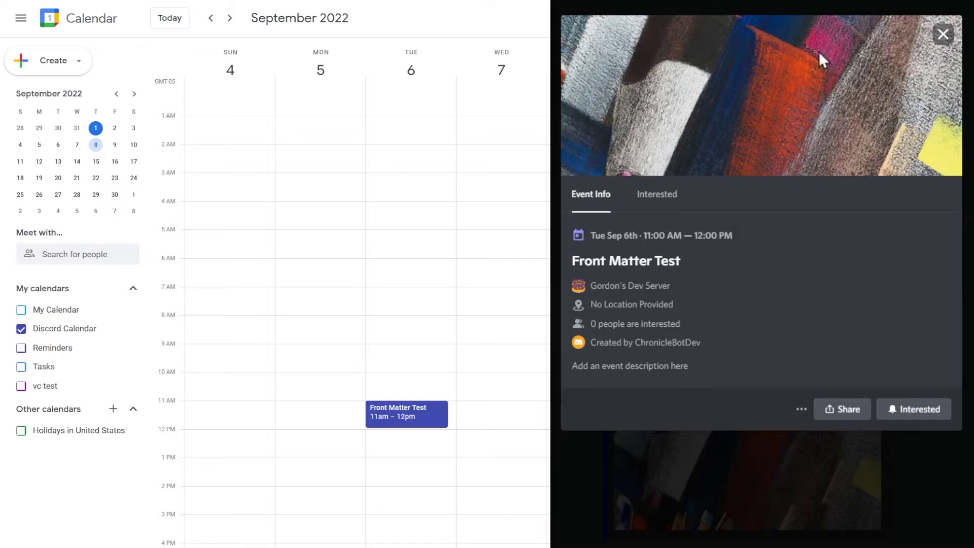
click(431, 416)
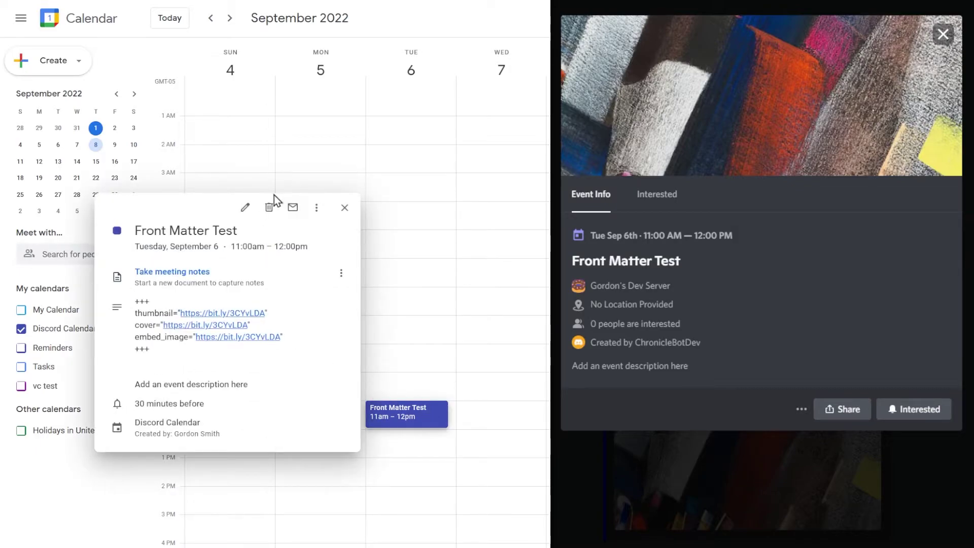
click(246, 207)
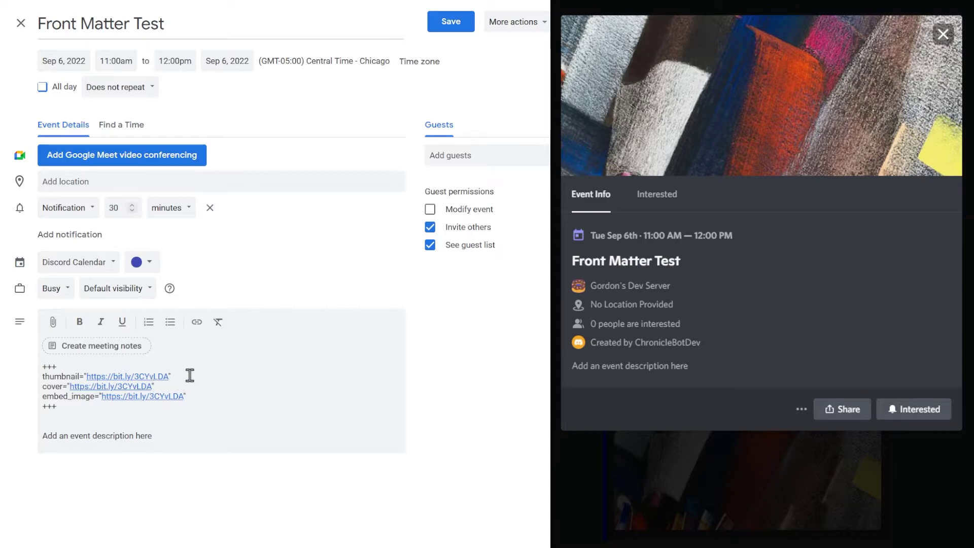
Remove the hyperlinks from the thumbnail, cover and embed_image URLs
click(152, 375)
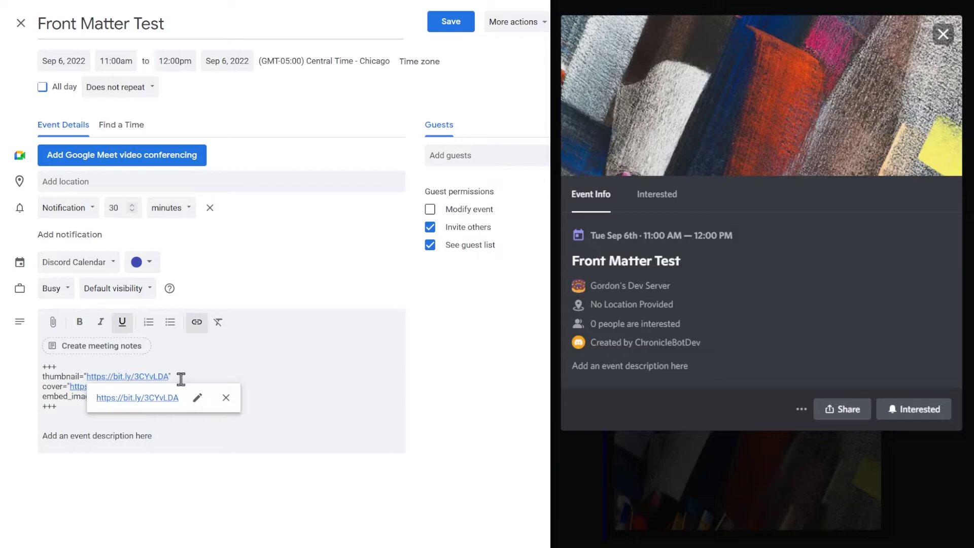
click(229, 401)
click(115, 386)
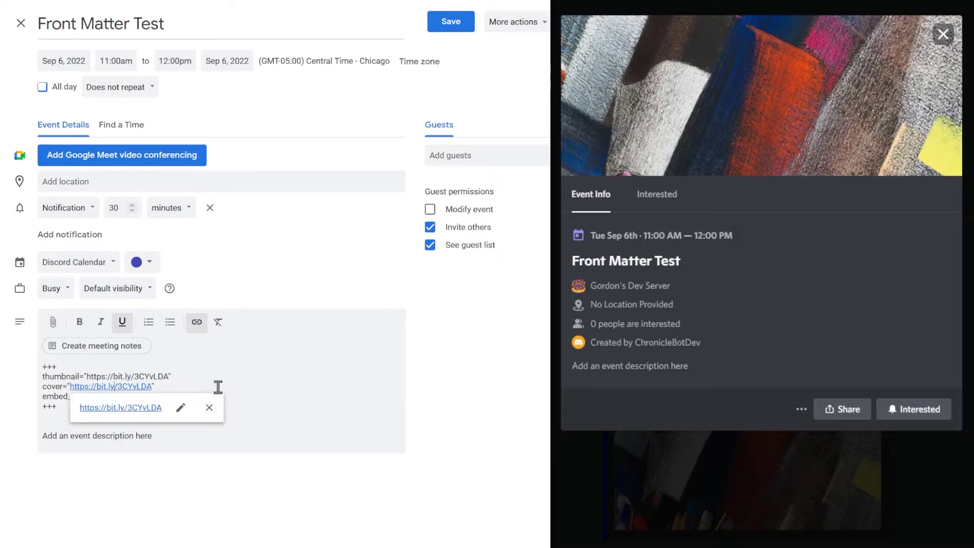
click(205, 405)
click(162, 397)
click(234, 416)
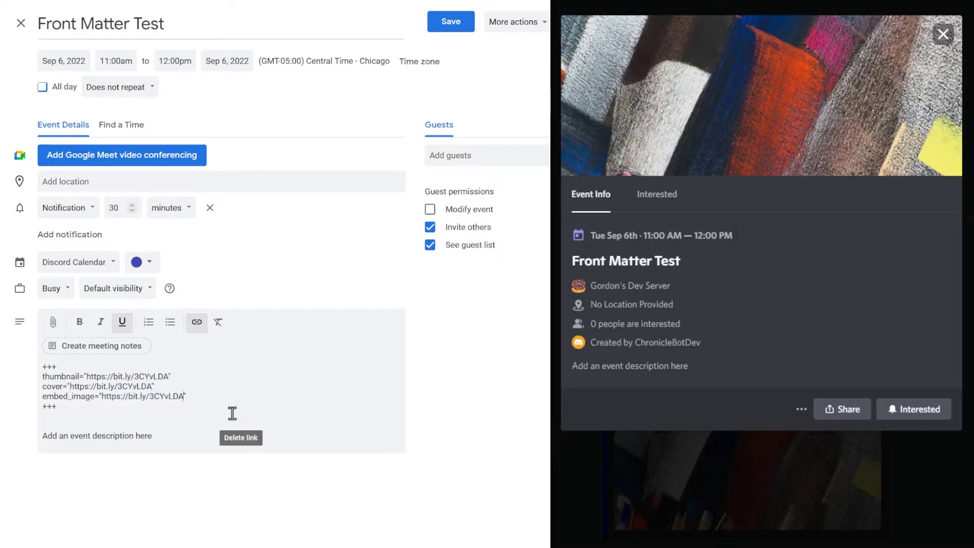
click(200, 419)
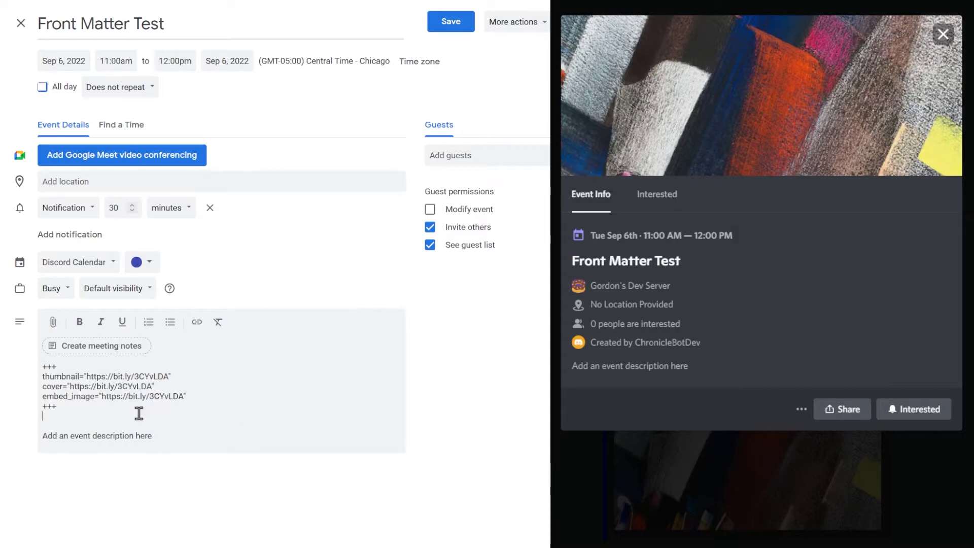
Strip formatting from the front-matter lines and save the event
drag(139, 412, 34, 372)
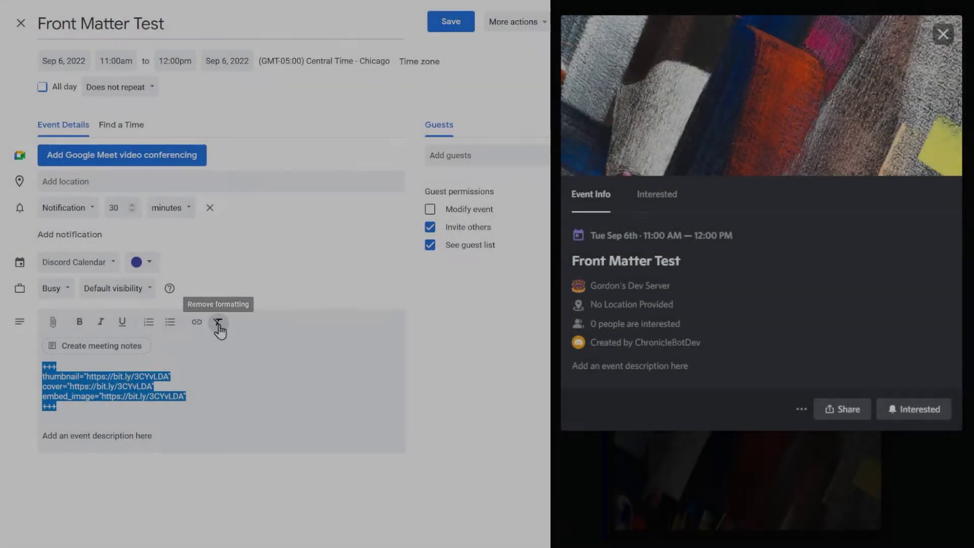
click(228, 413)
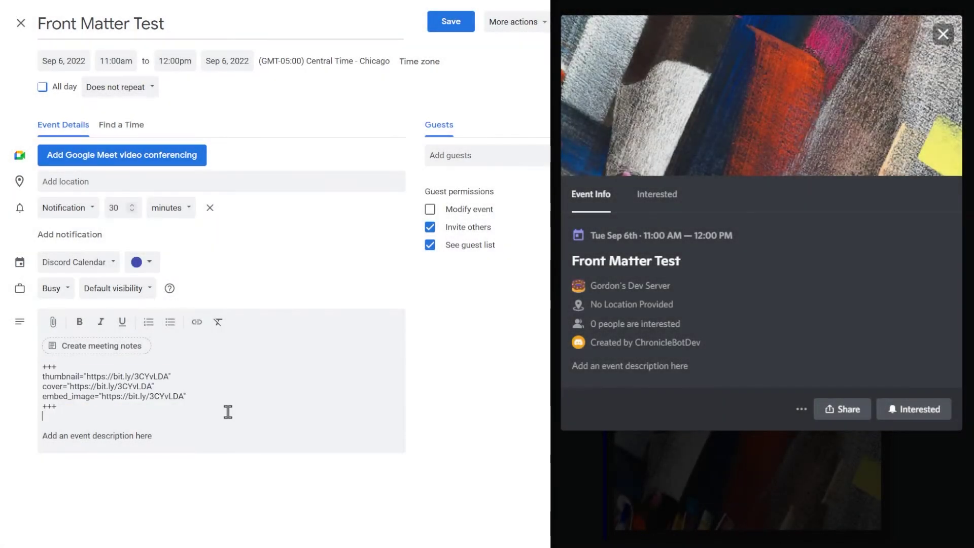
click(469, 22)
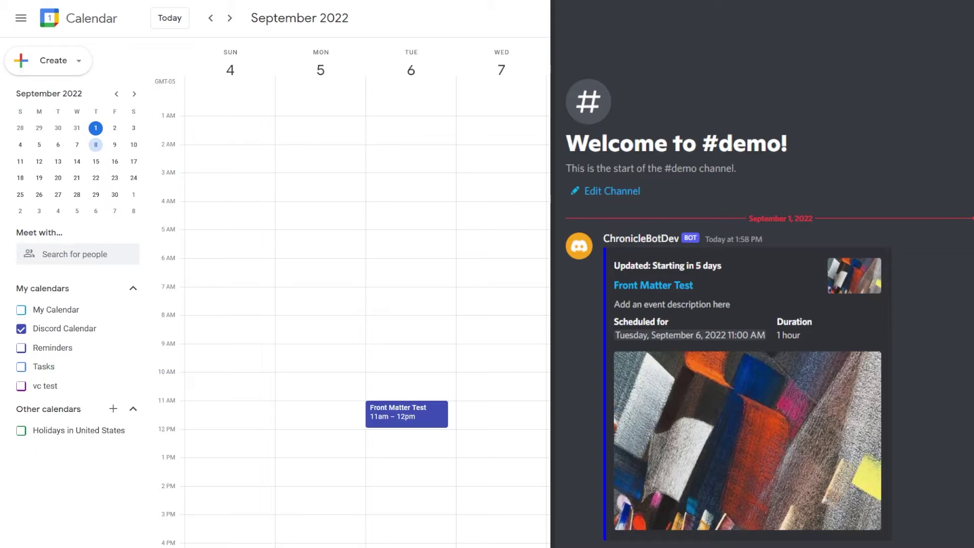
double_click(406, 412)
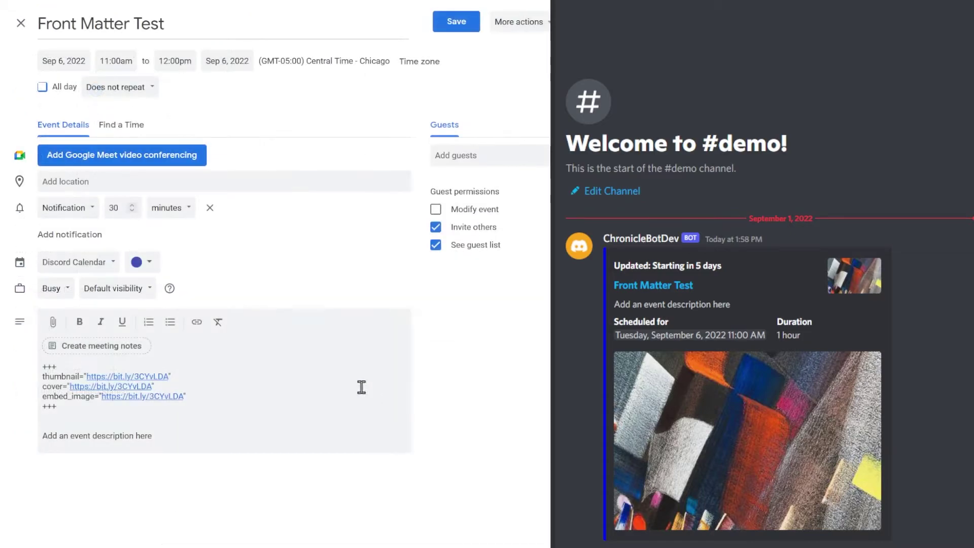
click(207, 395)
key(shift+Home)
key(shift+Up)
key(shift+Up)
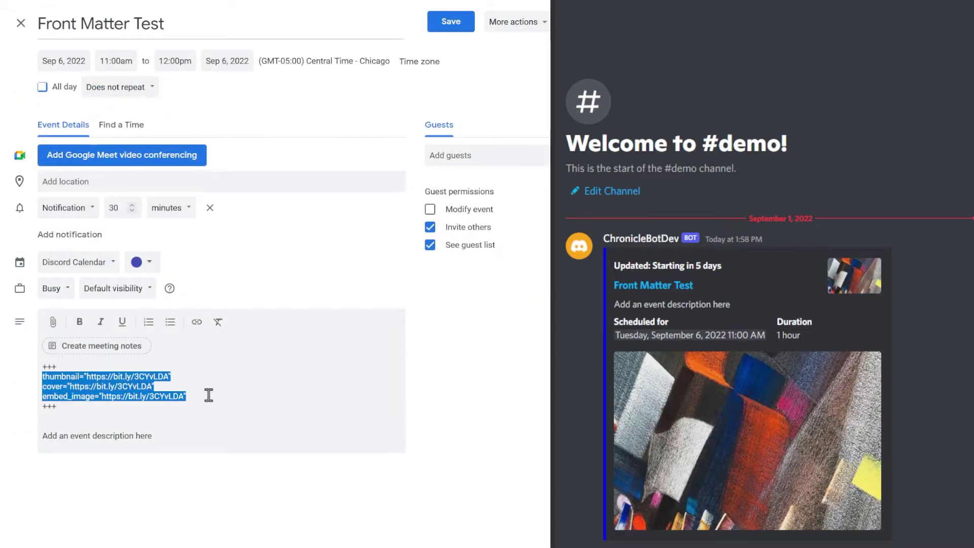
key(BackSpace)
key(Return)
text(me)
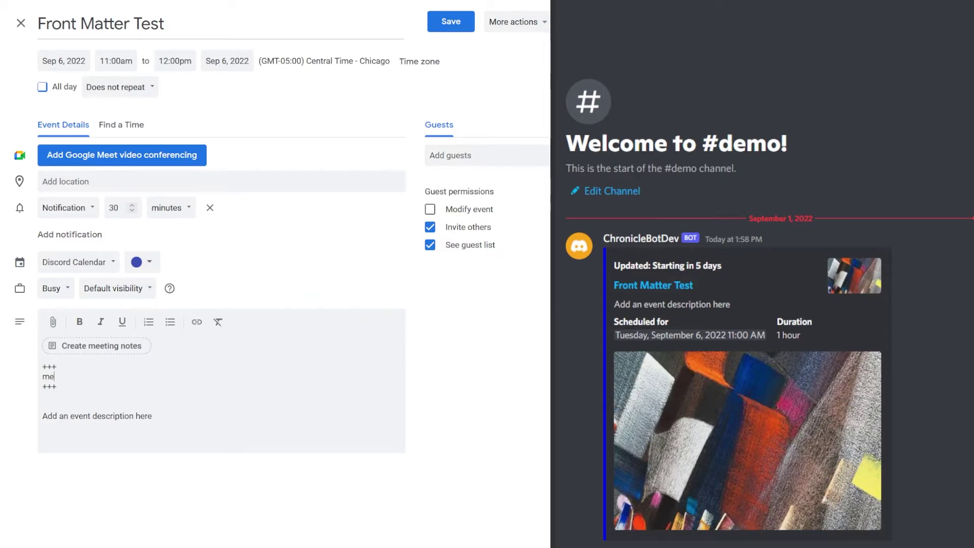
text(ntion=)
text("")
key(ctrl+v)
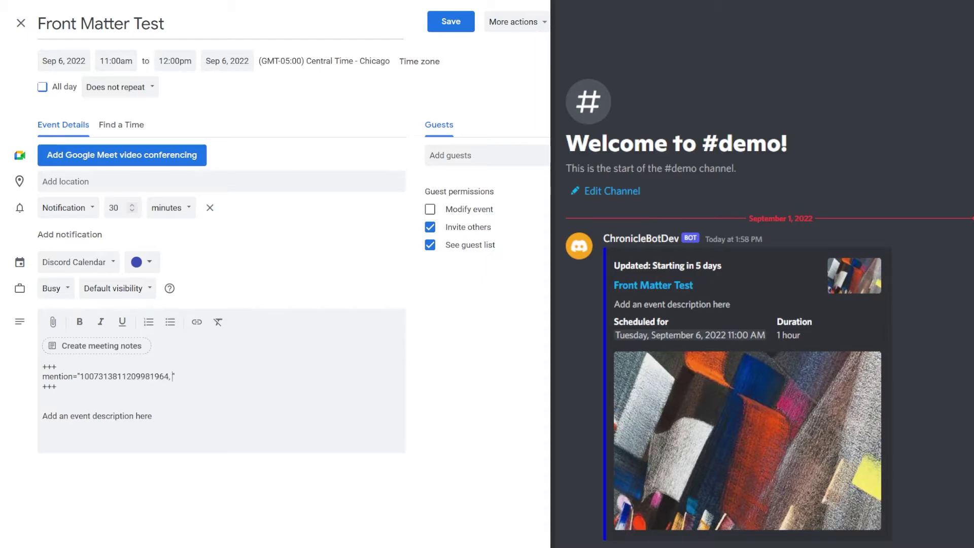
text(@everyone, )
text(@here)
key(BackSpace)
key(BackSpace)
key(BackSpace)
key(BackSpace)
key(BackSpace)
key(BackSpace)
key(BackSpace)
key(BackSpace)
click(451, 22)
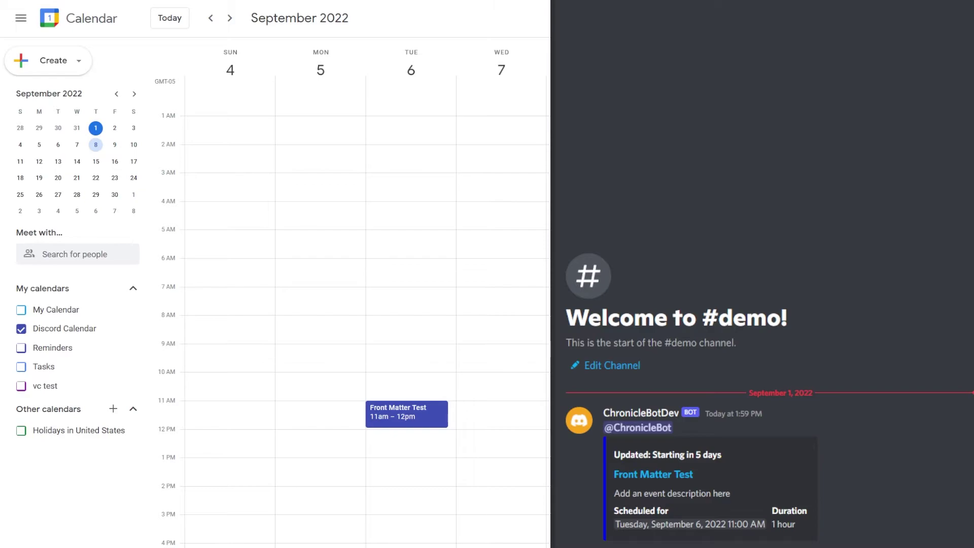
click(416, 417)
click(244, 214)
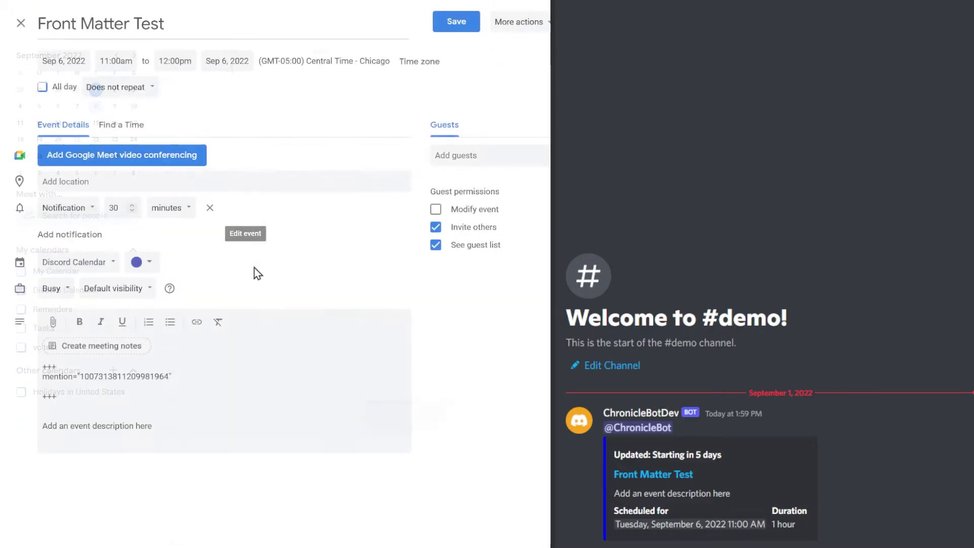
click(137, 181)
text(h)
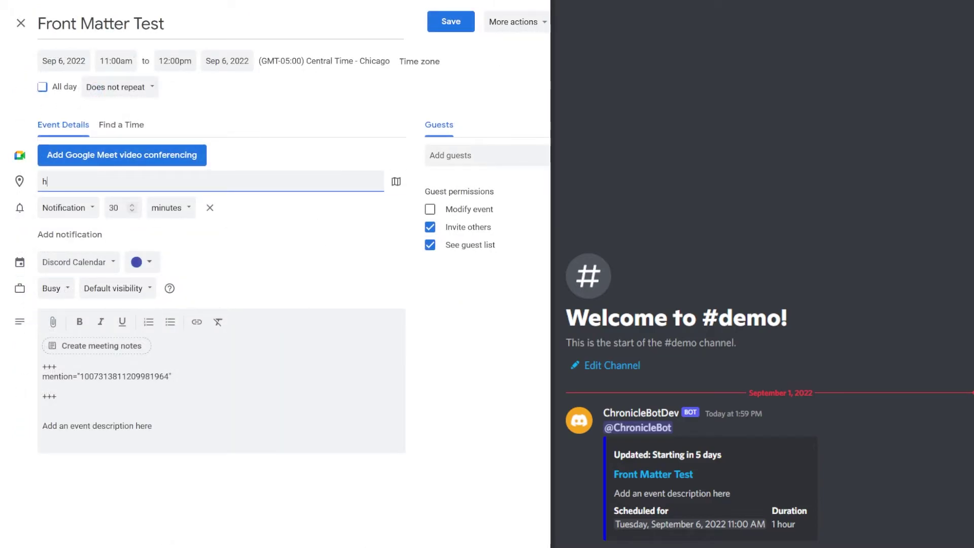
text(ttps://google.com)
click(538, 363)
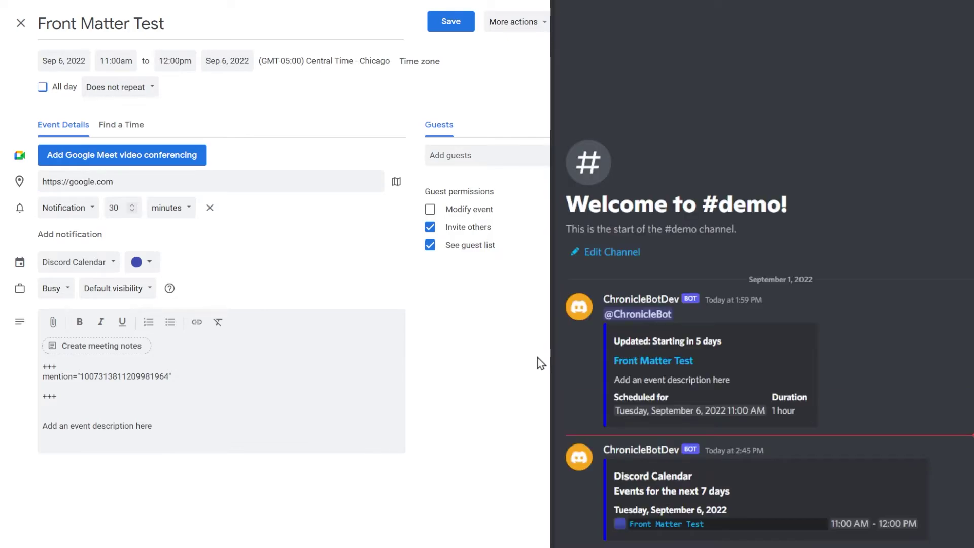
click(451, 22)
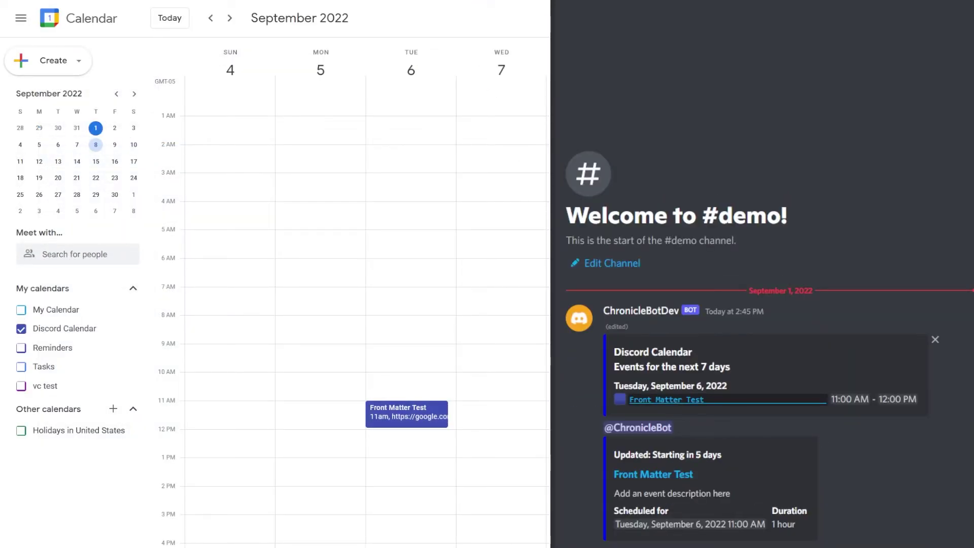
Confirm both Discord event links lead to google.com, cancelling the HOLD UP dialogs
click(683, 398)
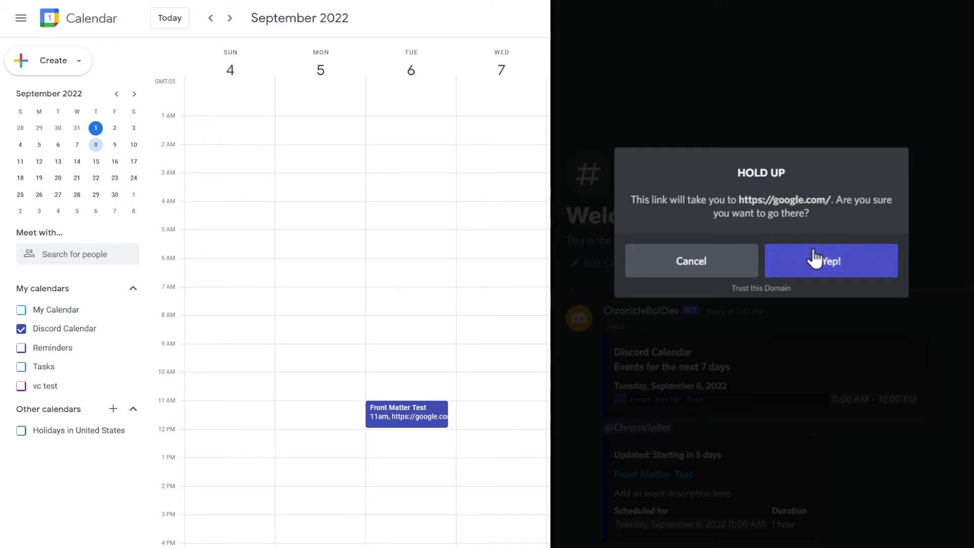
click(736, 263)
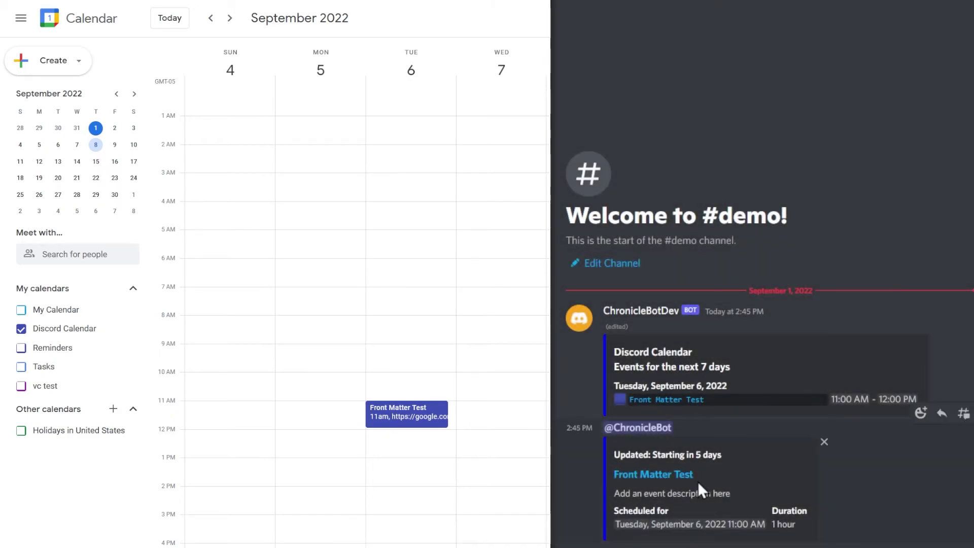
click(654, 476)
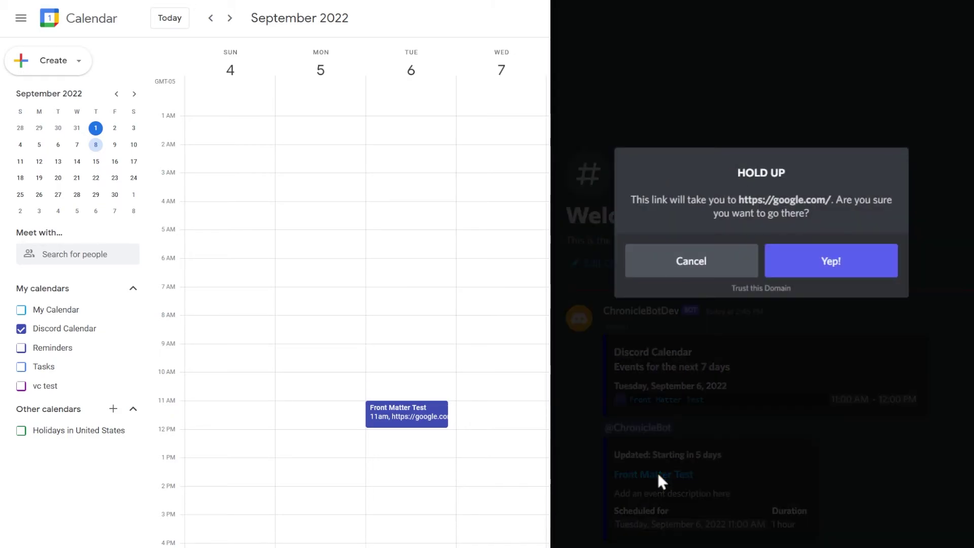
click(729, 267)
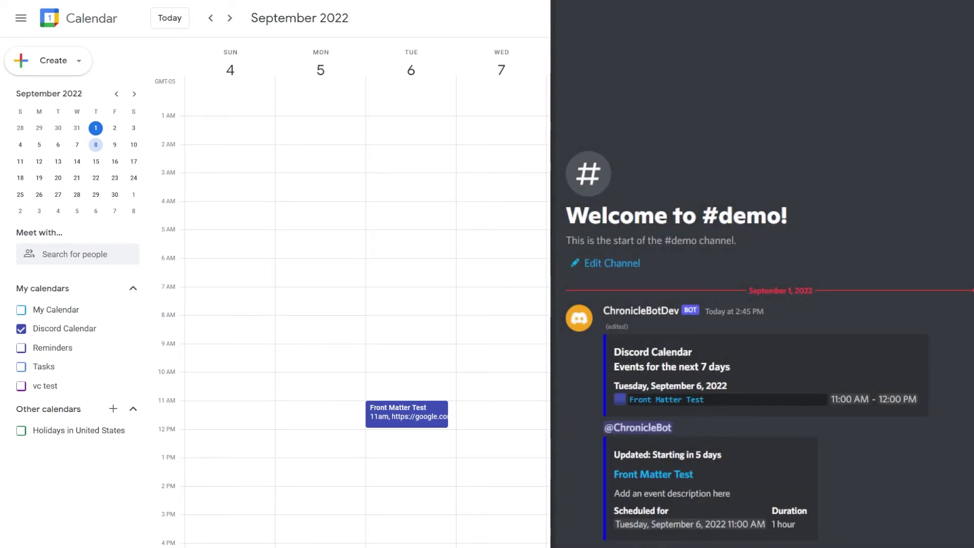
Replace the mention line with pasted summary_link and reminder_link lines
click(424, 411)
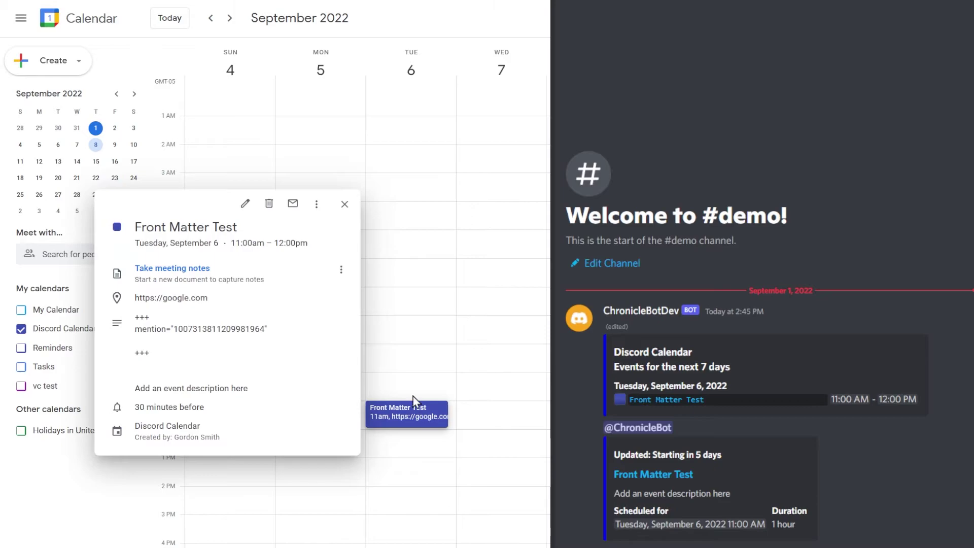
click(244, 203)
triple_click(42, 379)
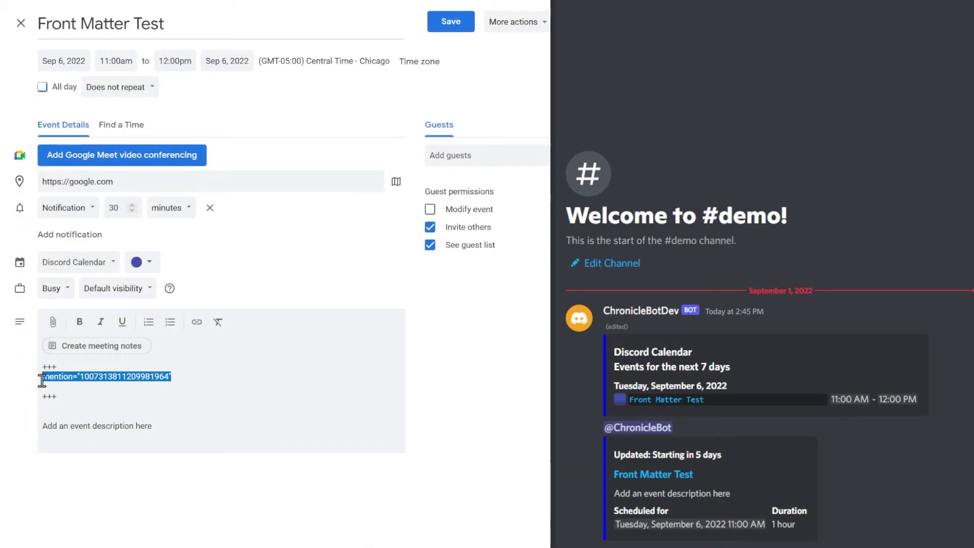
key(BackSpace)
text(summary_link="https://your.summary.link.com/" reminder_link="https://your.reminder.link.com/")
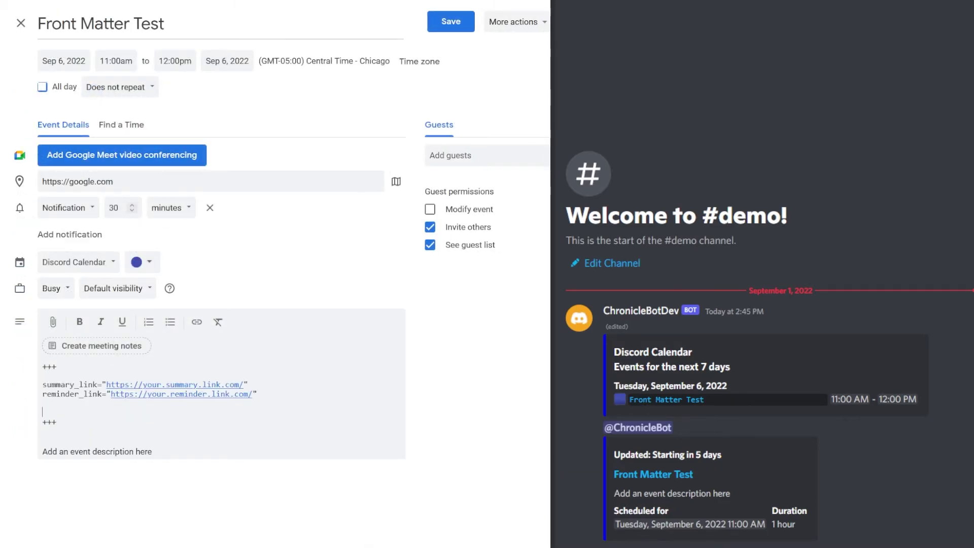
key(BackSpace)
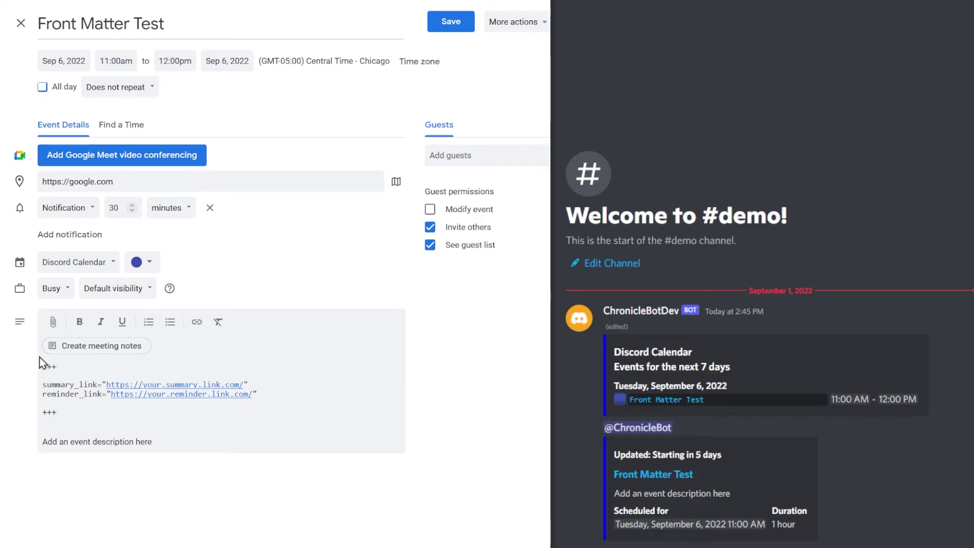
Remove formatting from the front matter and put reminder_link on its own line
drag(83, 408, 35, 369)
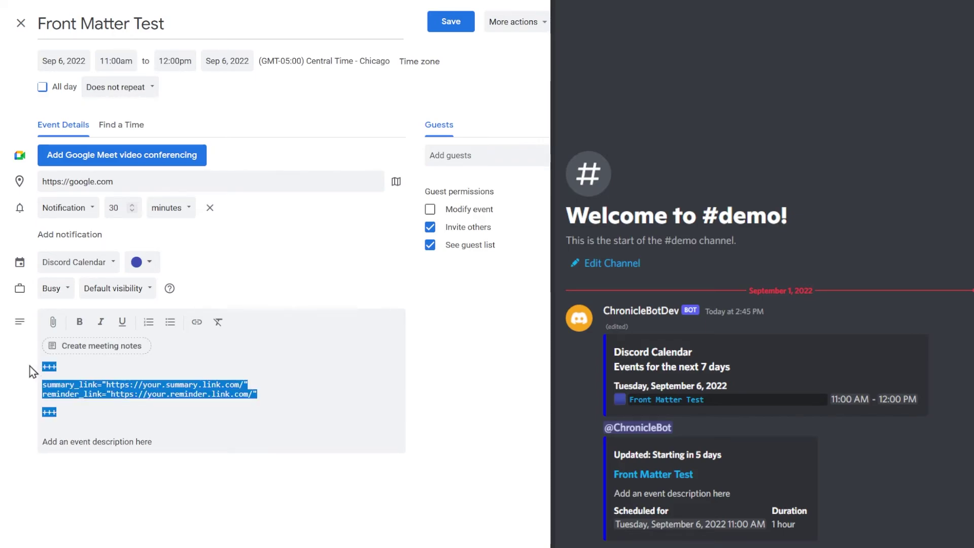
click(217, 321)
click(227, 377)
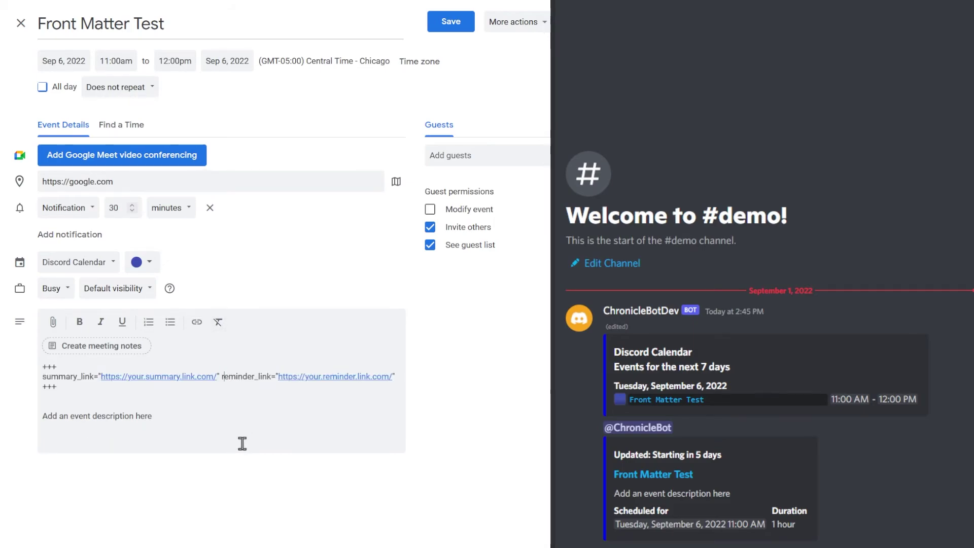
key(Return)
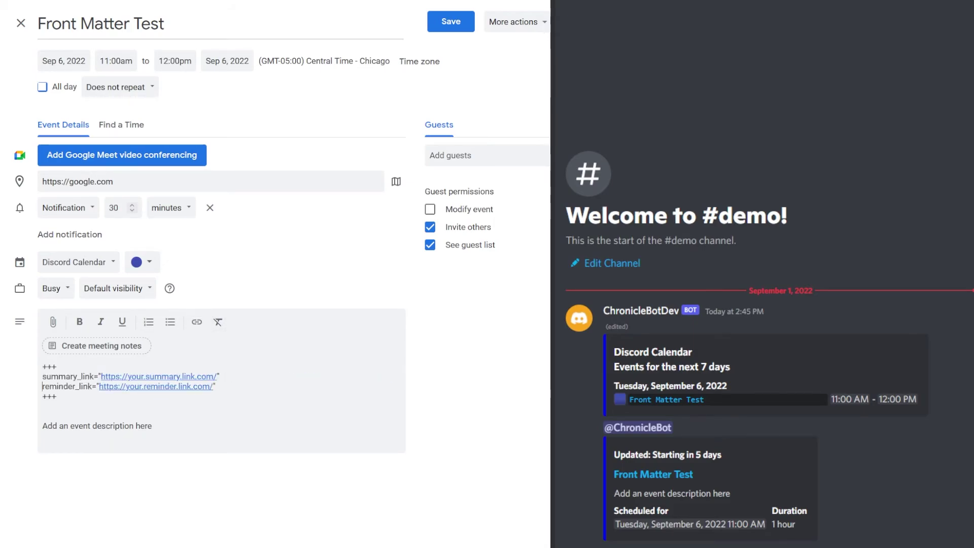
click(245, 417)
Save Front Matter Test and confirm its #demo links lead to your.summary.link.com and your.reminder.link.com
click(458, 24)
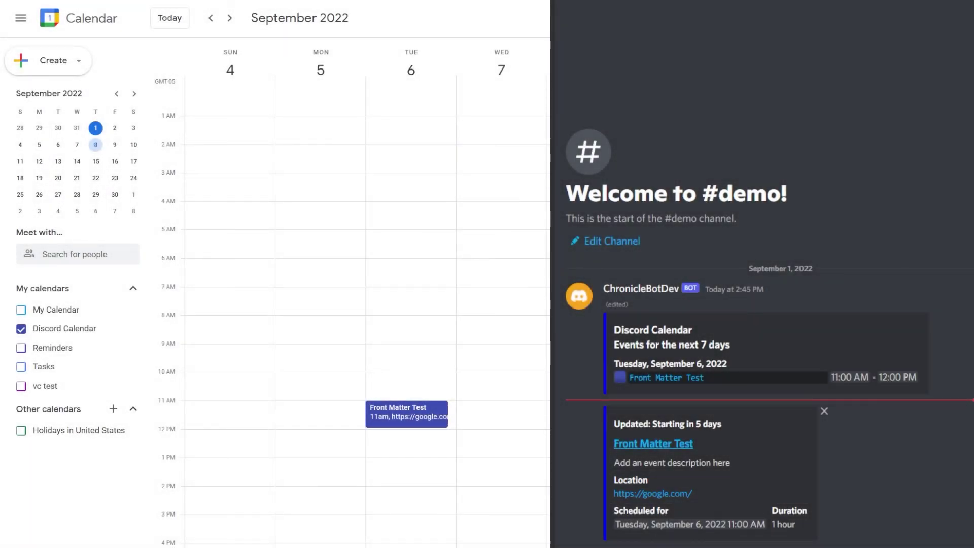
click(644, 444)
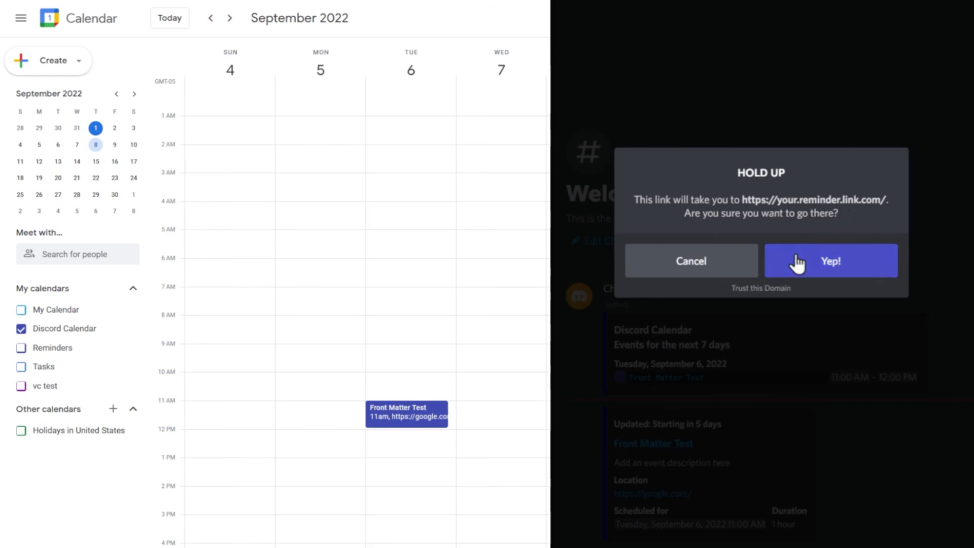
click(736, 270)
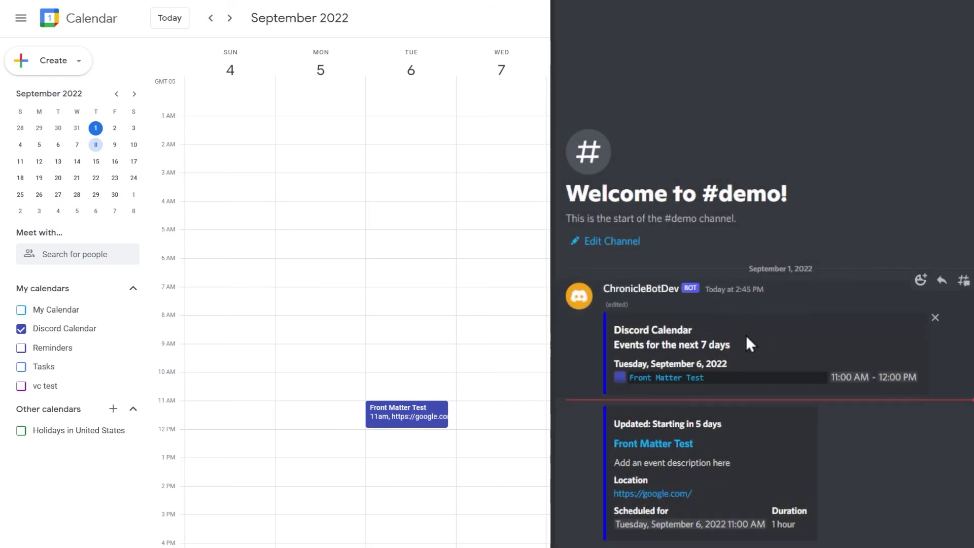
click(663, 377)
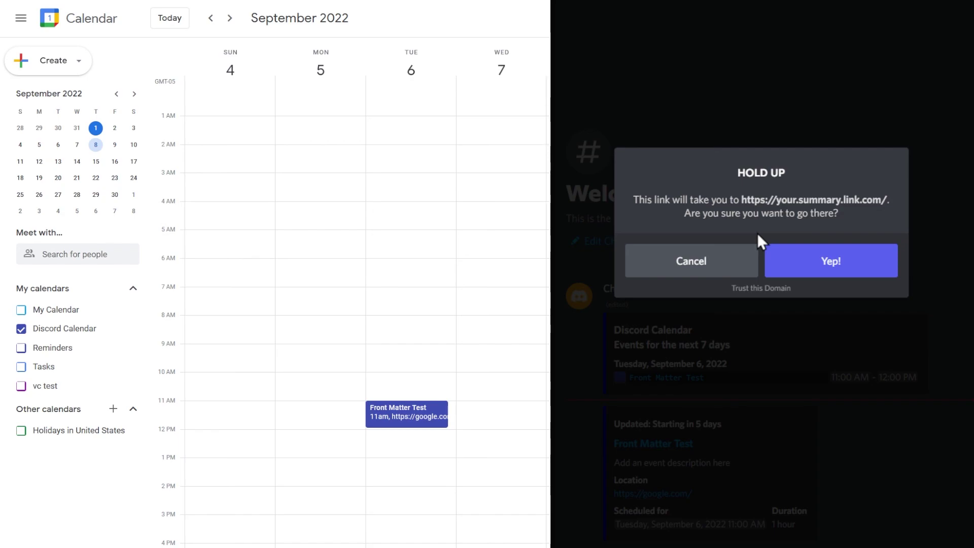
click(738, 260)
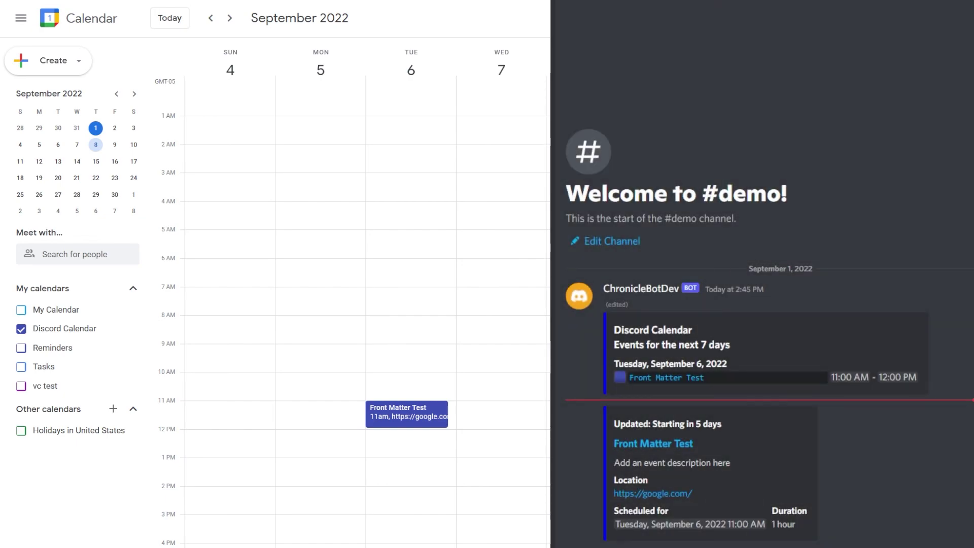